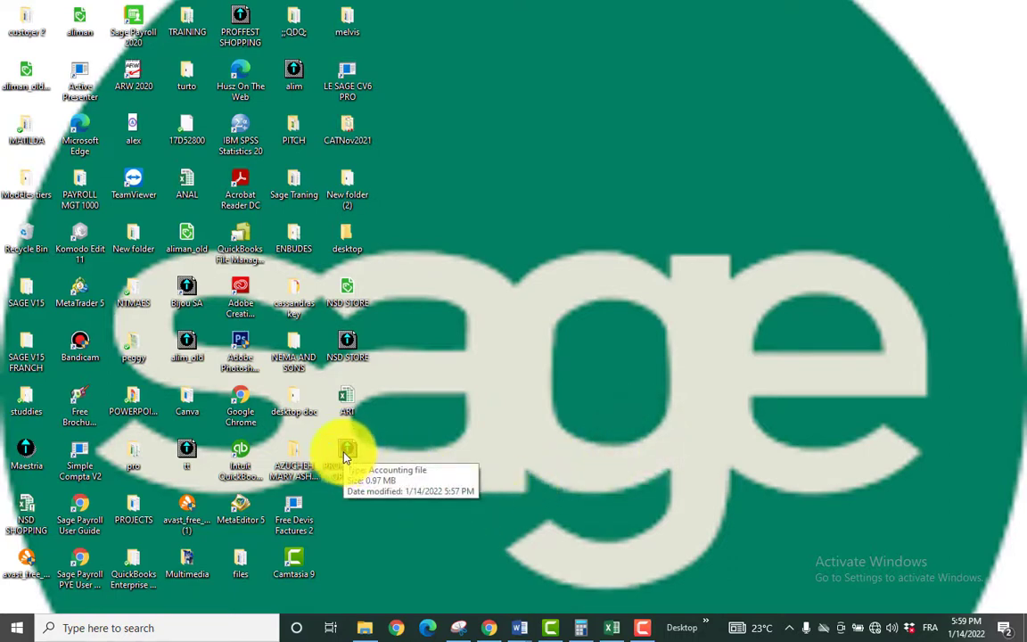
- Open the PROFFESTSHOPPING accounting file from the desktop in Sage Accounting 100
mouse_move(345, 456)
left_mouse_down()
mouse_move(424, 419)
mouse_move(546, 295)
mouse_move(477, 378)
mouse_move(360, 470)
mouse_move(334, 470)
mouse_move(348, 458)
left_mouse_up()
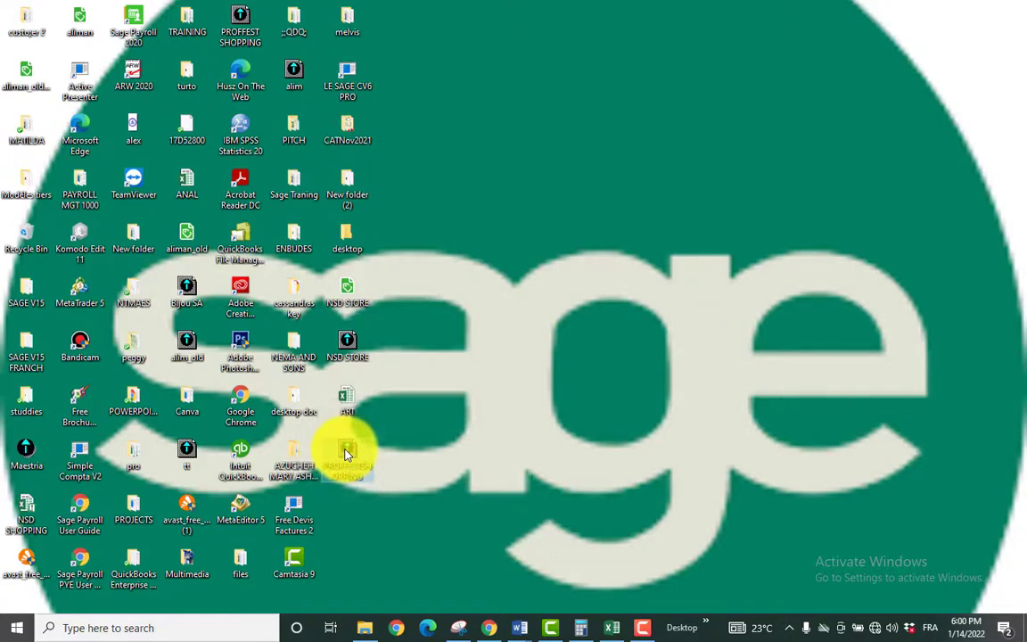
double_click(347, 455)
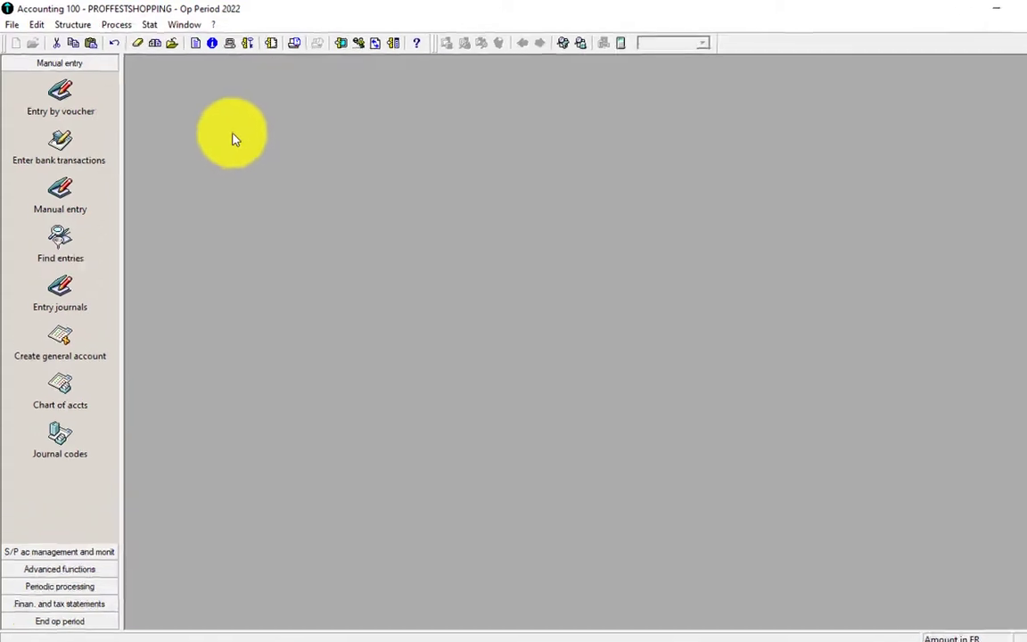
- Open the still-empty chart of accounts from the Structure menu
left_click(72, 26)
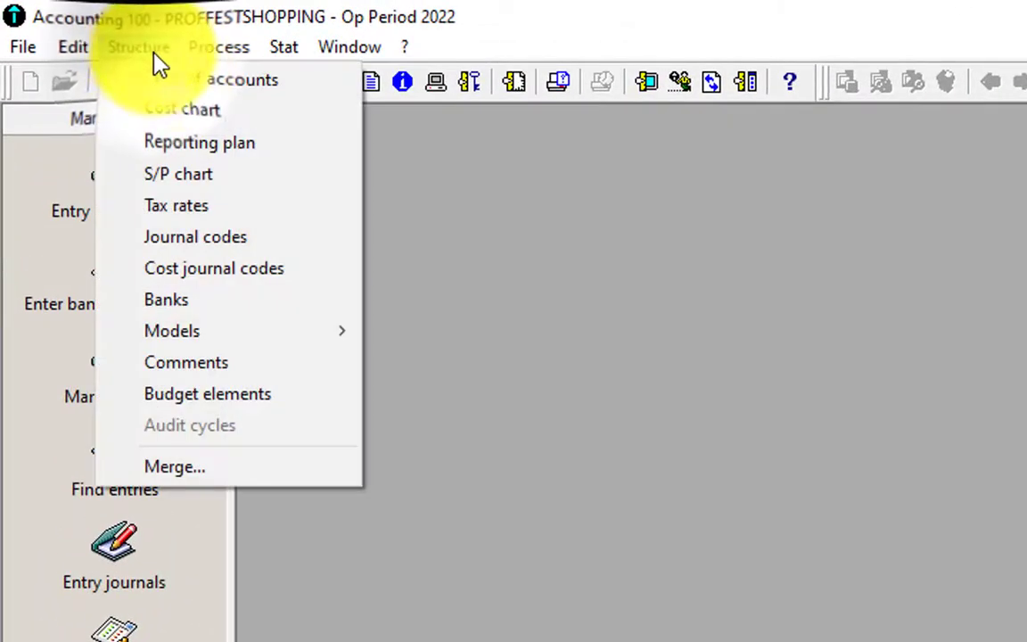
left_click(176, 82)
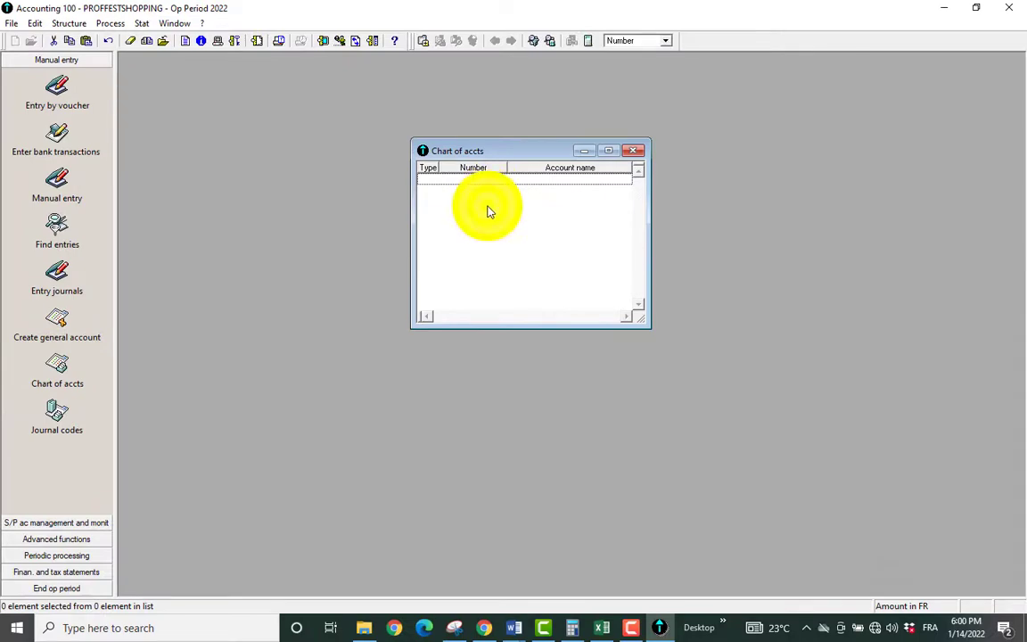
right_click(486, 210)
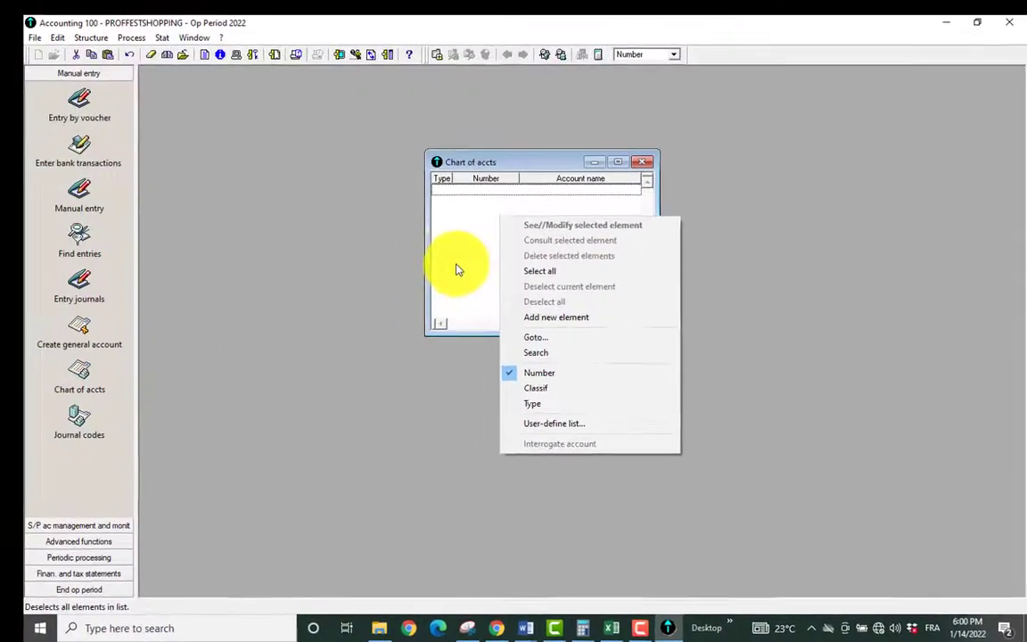
left_click(99, 35)
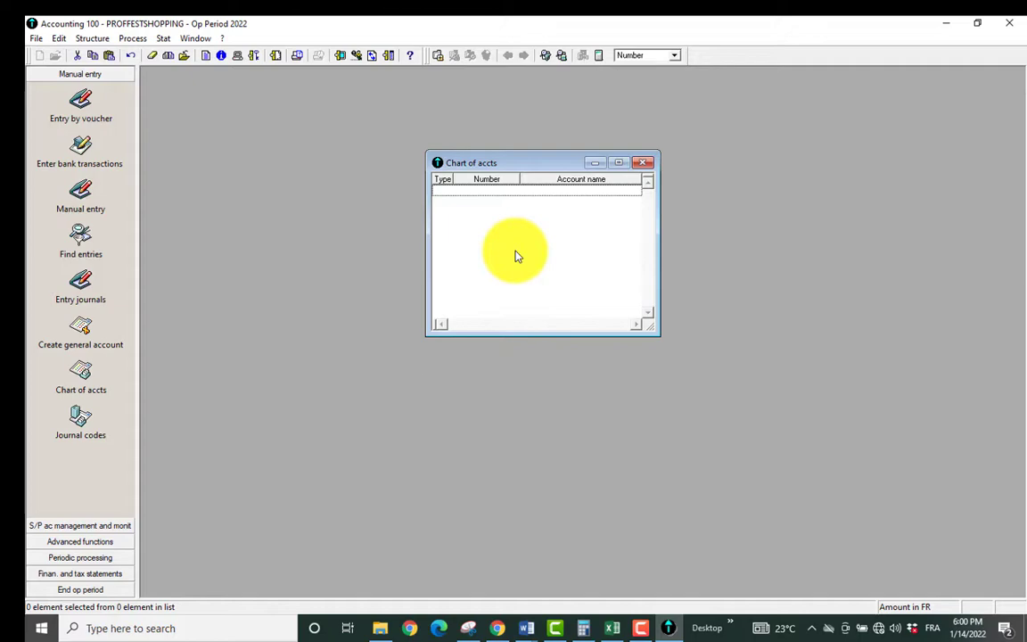
left_click(92, 38)
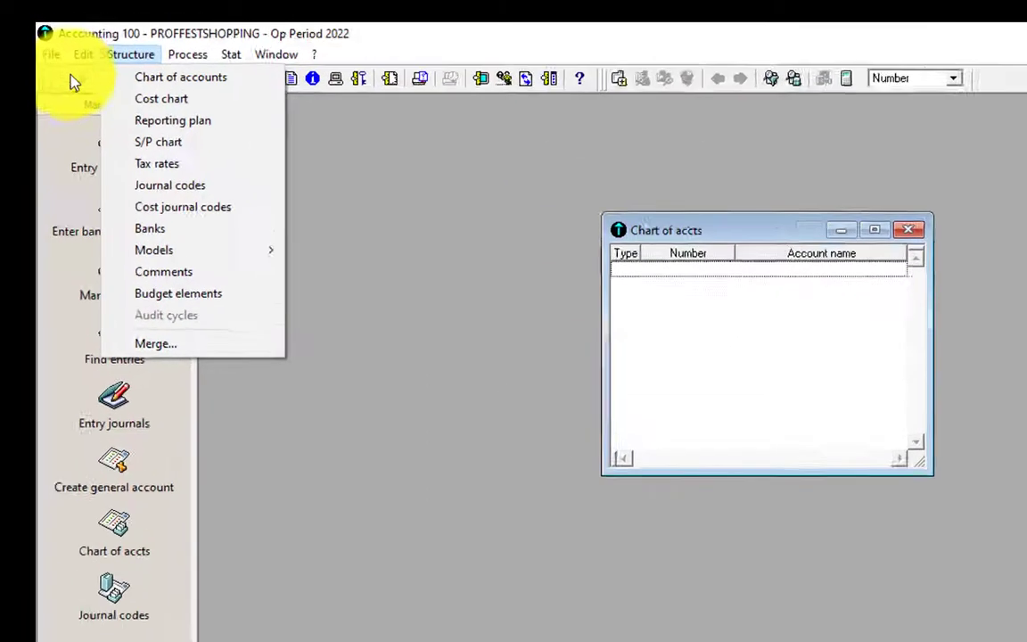
mouse_move(61, 39)
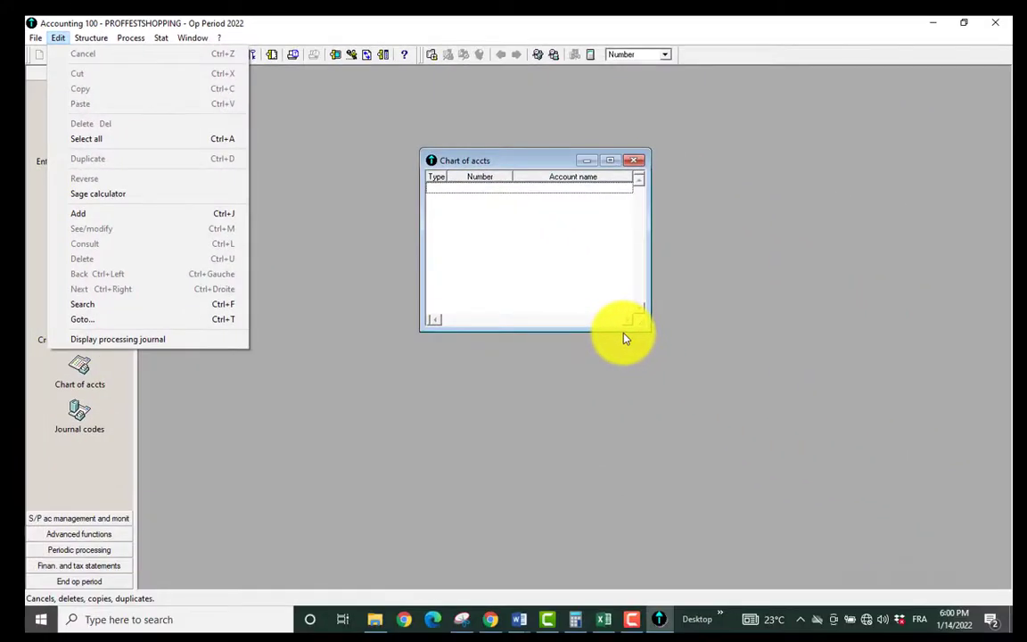
left_click(569, 282)
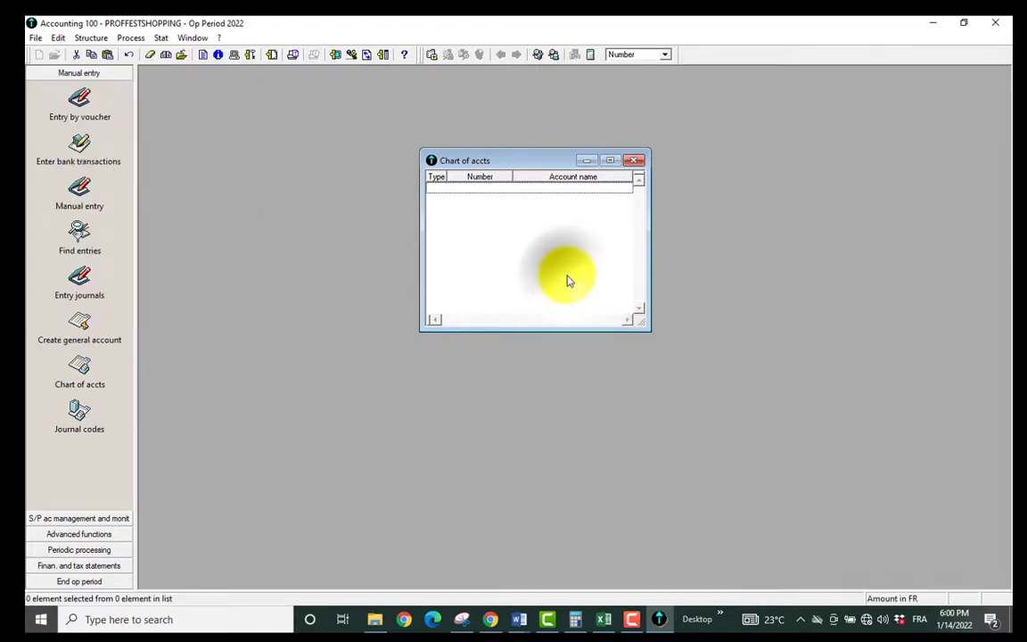
- Add general account 4111 named CUSTOMERS ACCOUNT through the chart's Add new element wizard
double_click(569, 282)
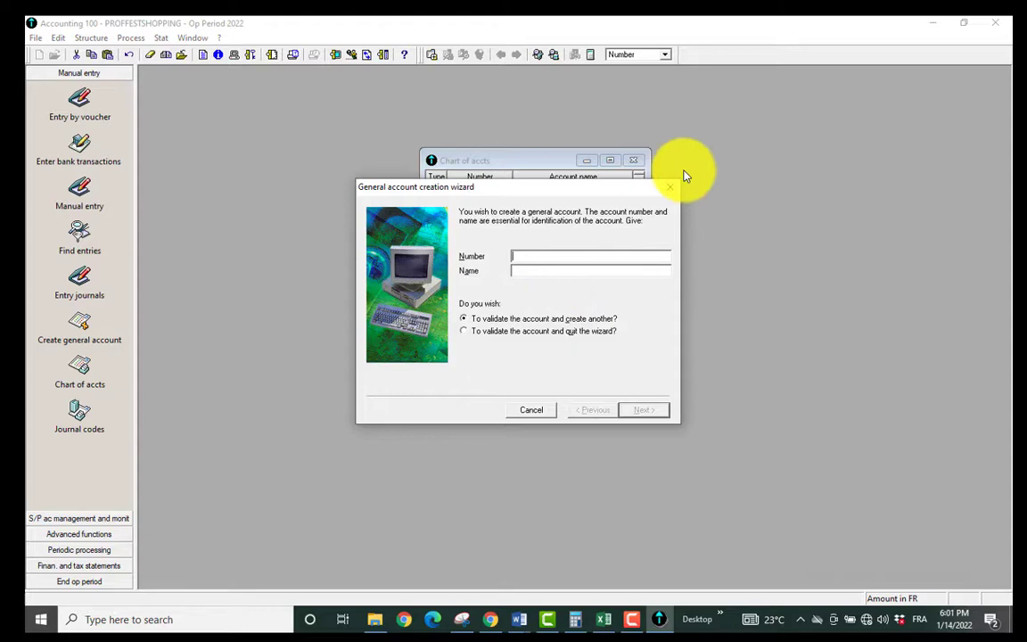
left_click(674, 188)
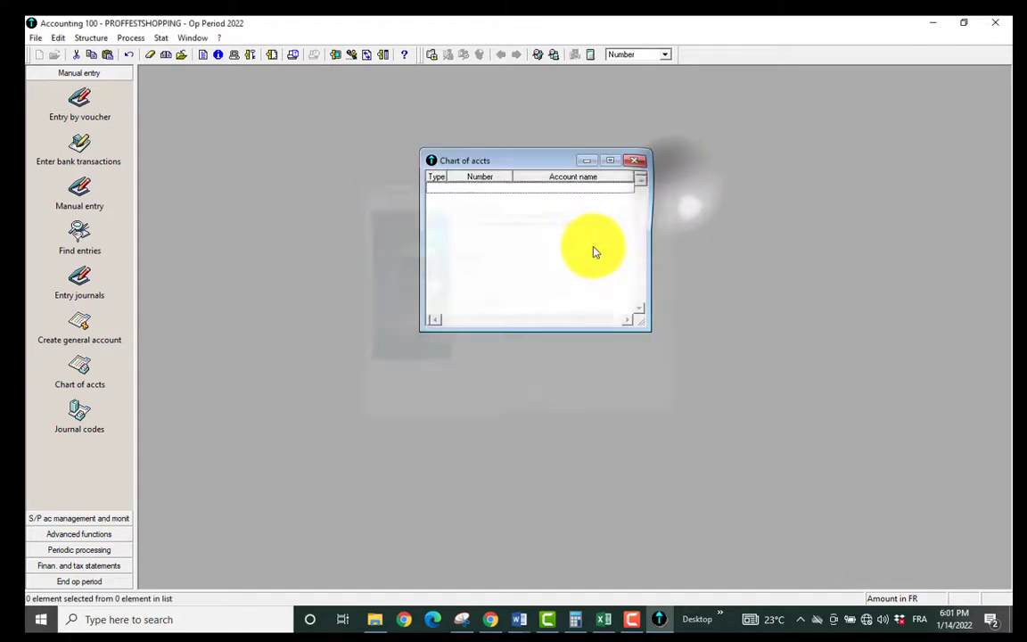
right_click(501, 228)
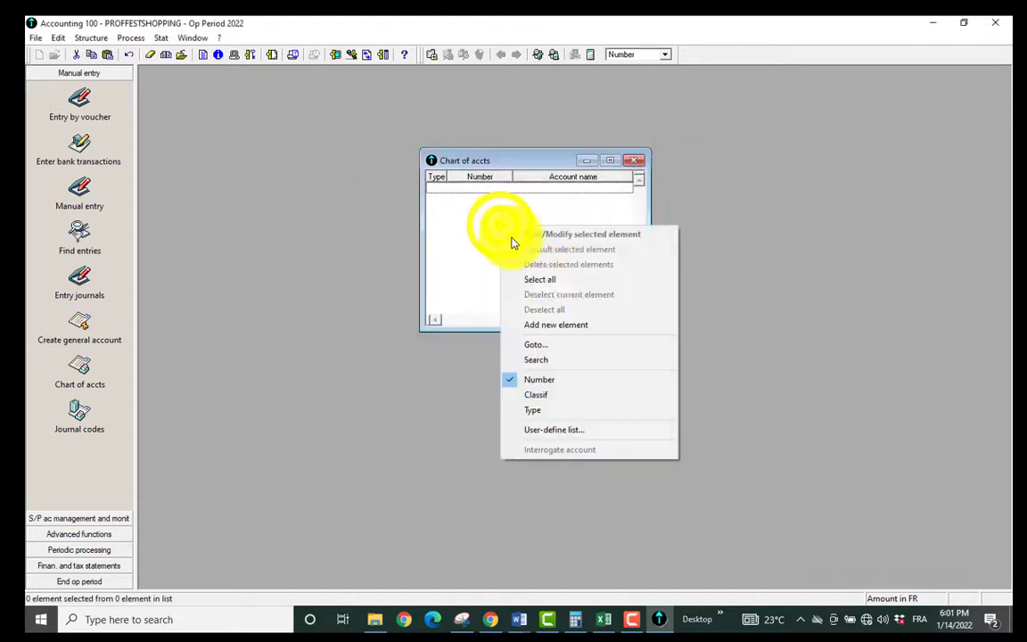
left_click(553, 325)
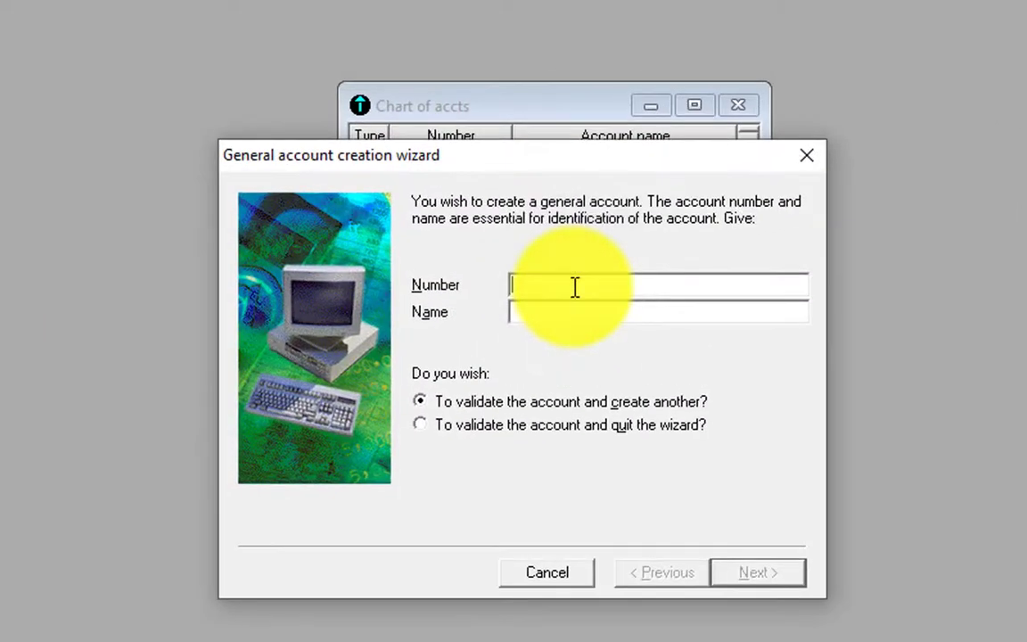
left_click_drag(581, 157, 617, 99)
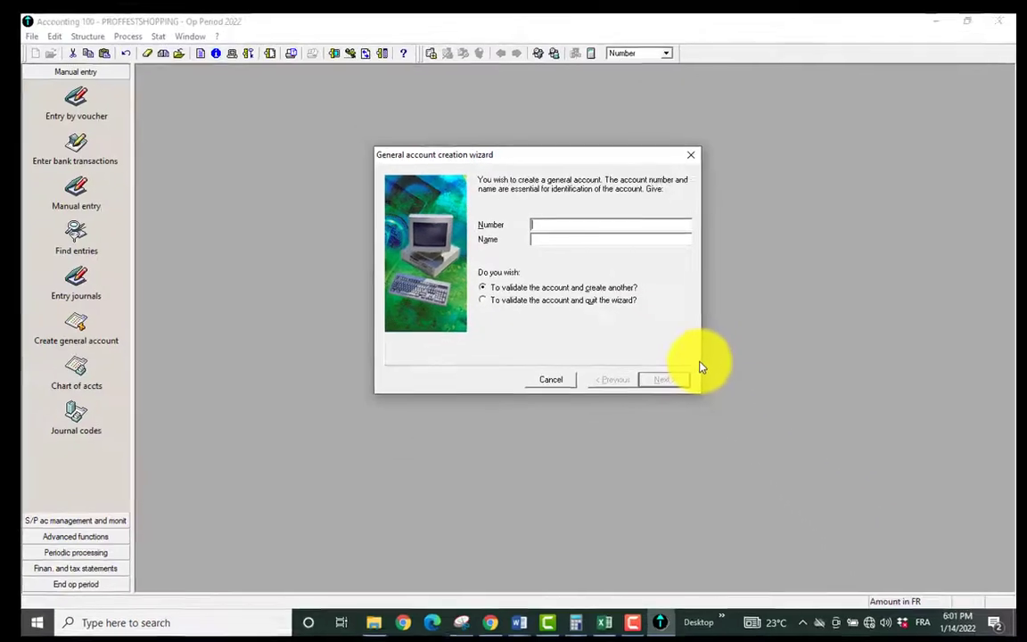
type("4")
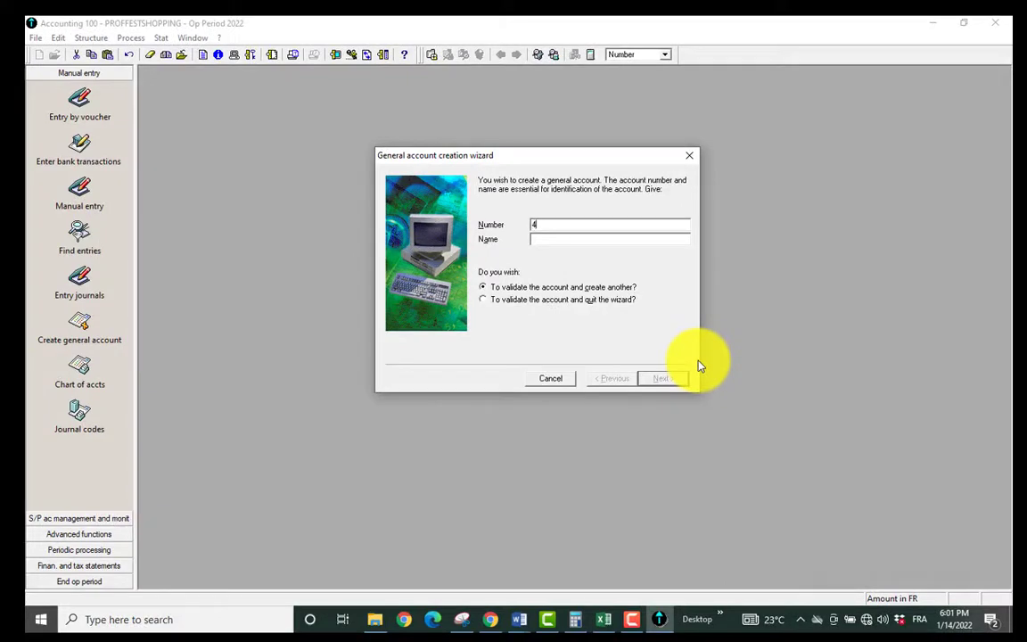
type("111")
type("CUST")
type("OMERS")
type(" ACCO")
type("UNT")
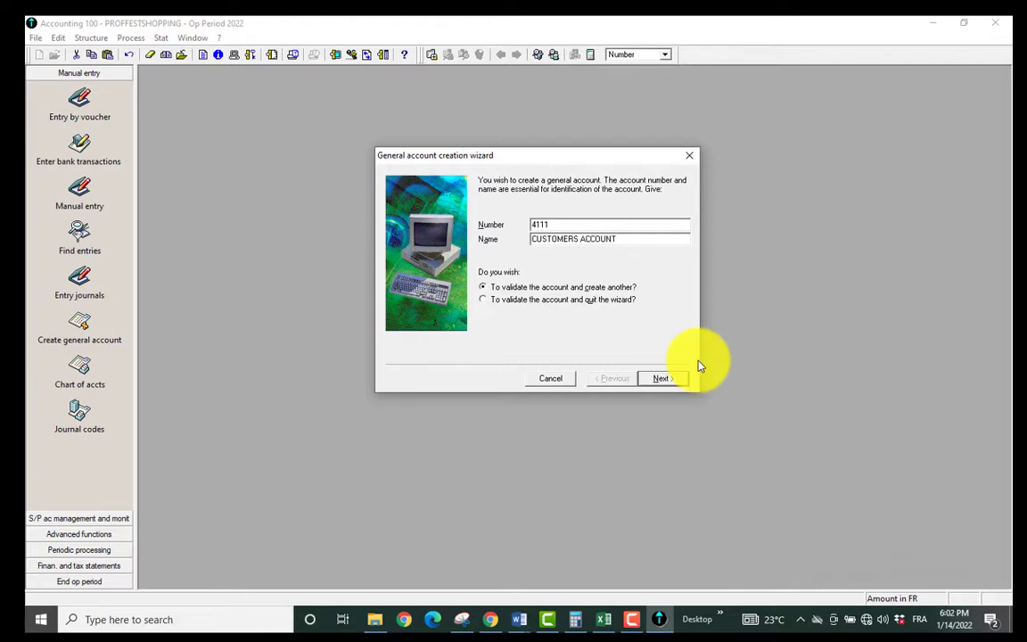
left_click(660, 377)
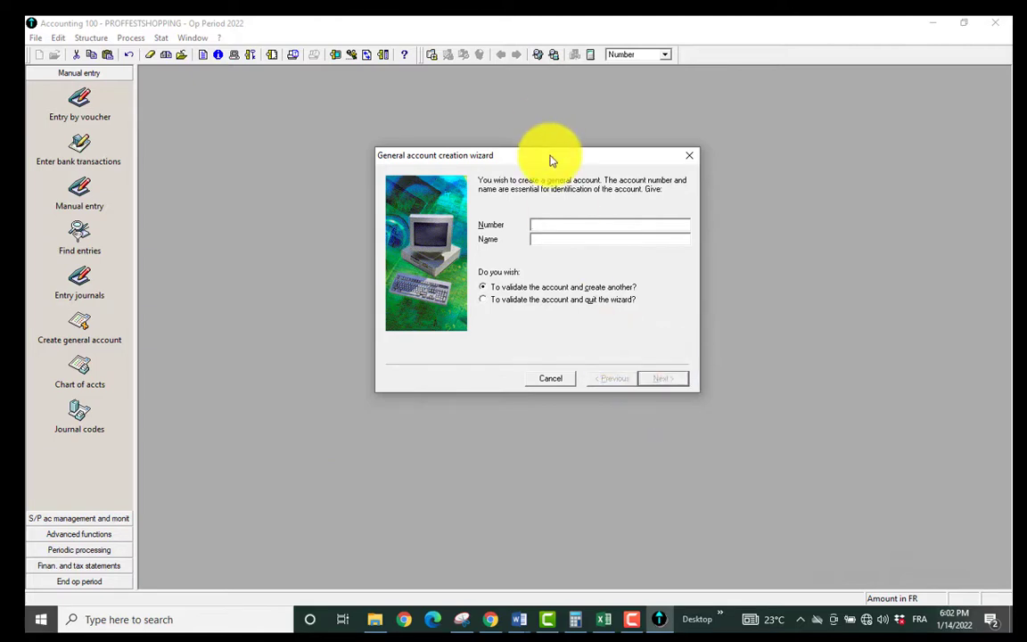
- Create account 4011 SUPPLIERS ACCOUNT, close the wizard, and reposition the chart window
left_click_drag(550, 161, 853, 149)
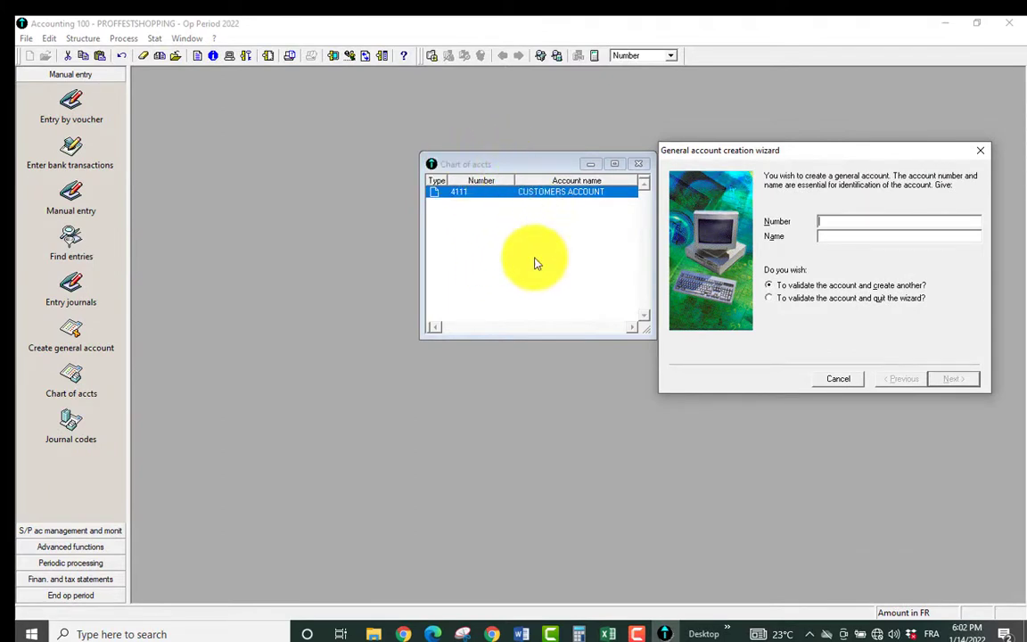
left_click(615, 258)
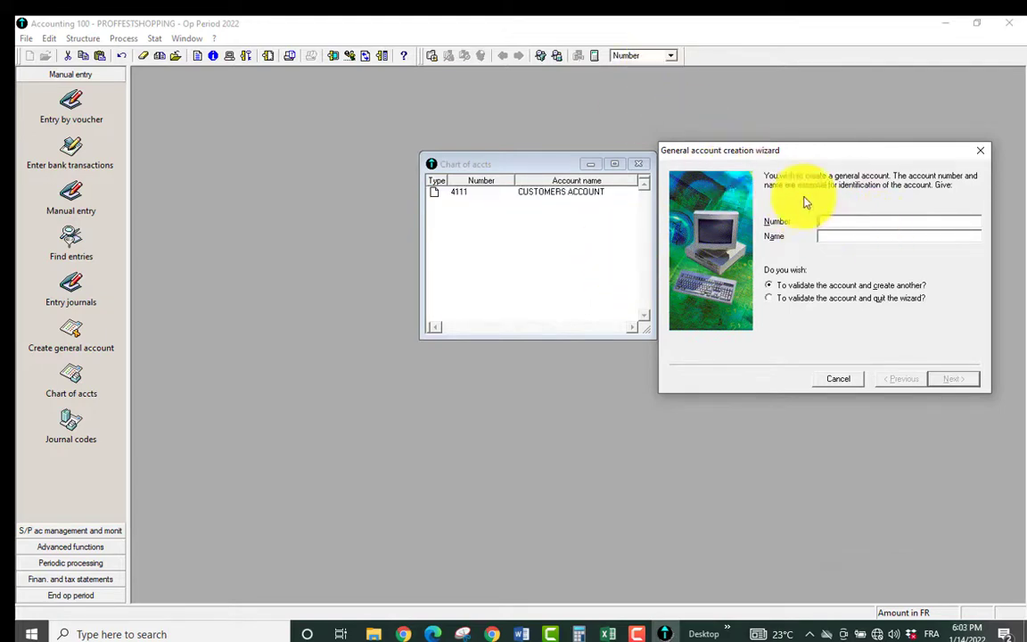
type("4011")
key("Tab")
type("SUPPLIERS ACCOUNT")
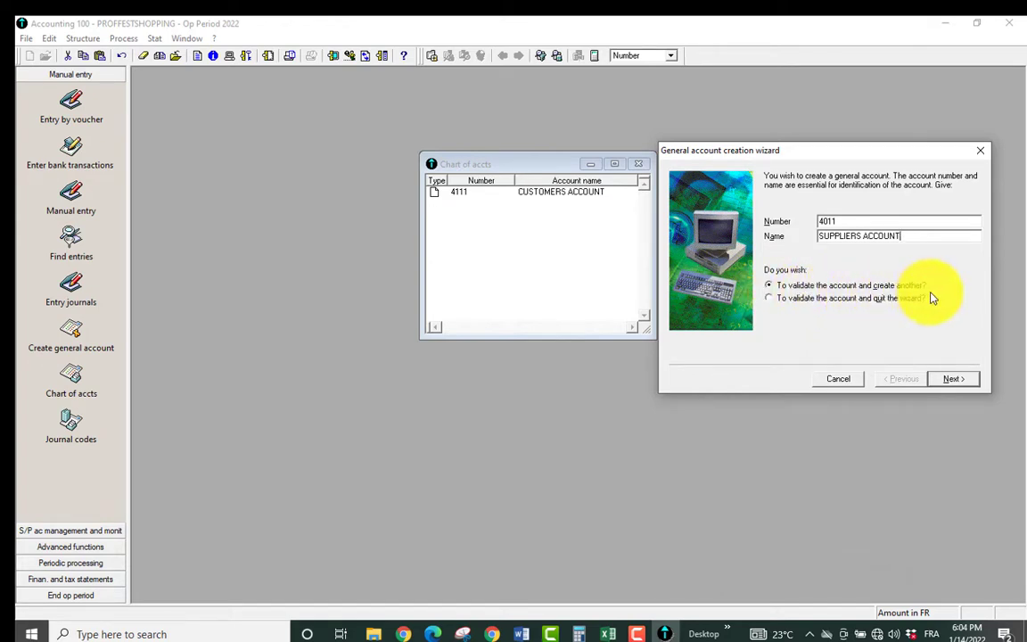
left_click(781, 302)
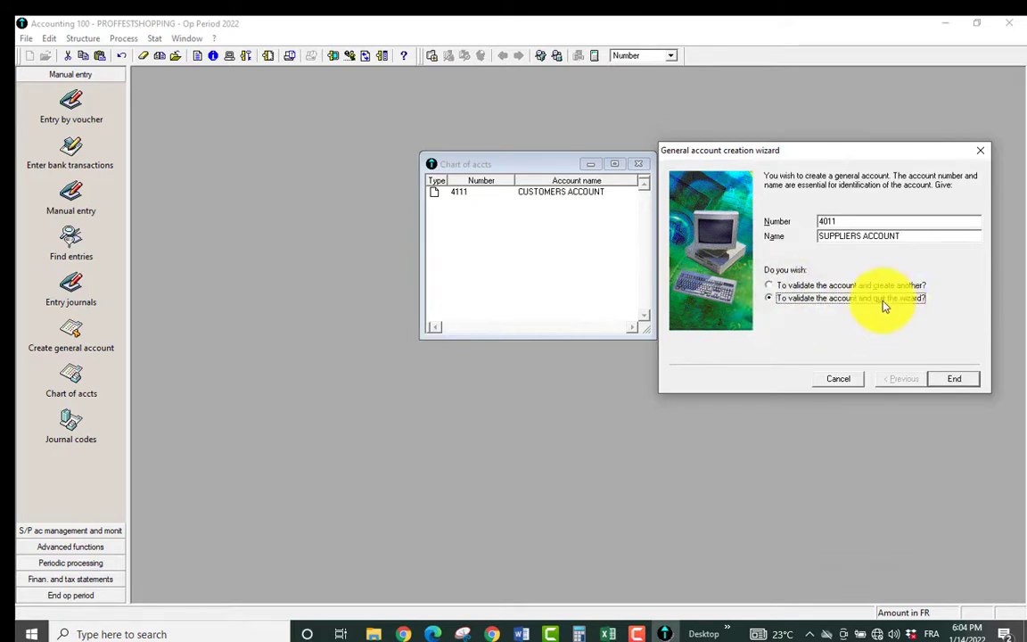
left_click(959, 378)
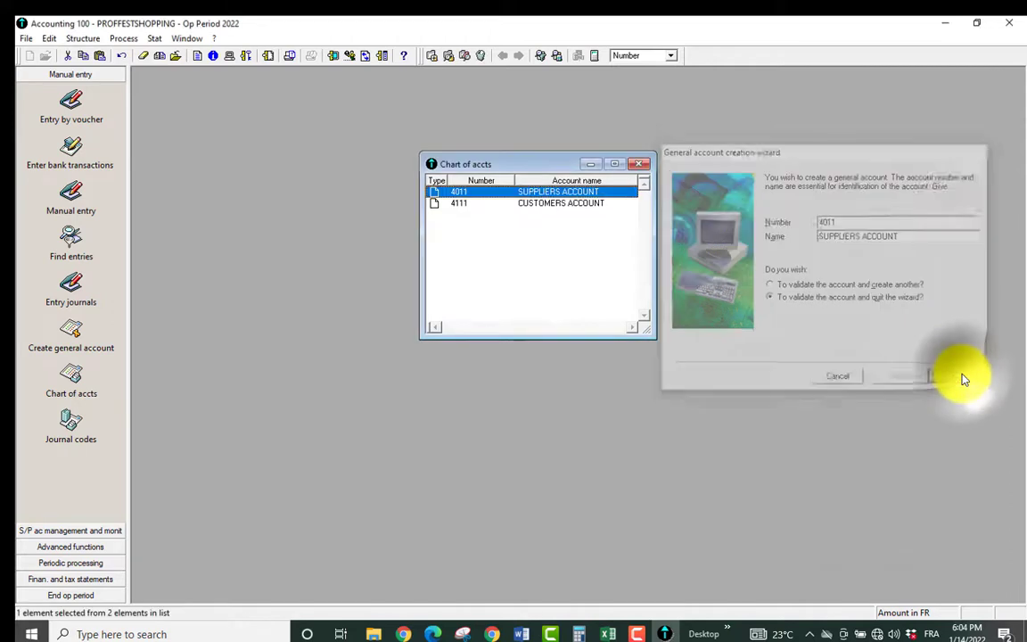
mouse_move(532, 163)
left_mouse_down()
mouse_move(553, 145)
mouse_move(553, 153)
mouse_move(520, 149)
mouse_move(522, 209)
mouse_move(571, 160)
mouse_move(550, 155)
left_mouse_up()
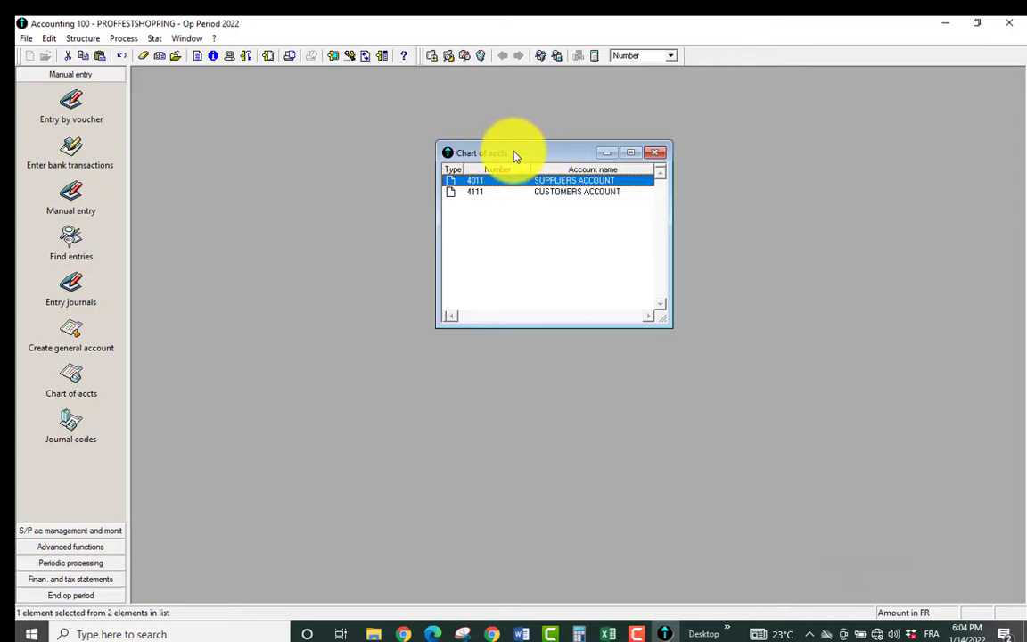
left_click_drag(509, 154, 541, 151)
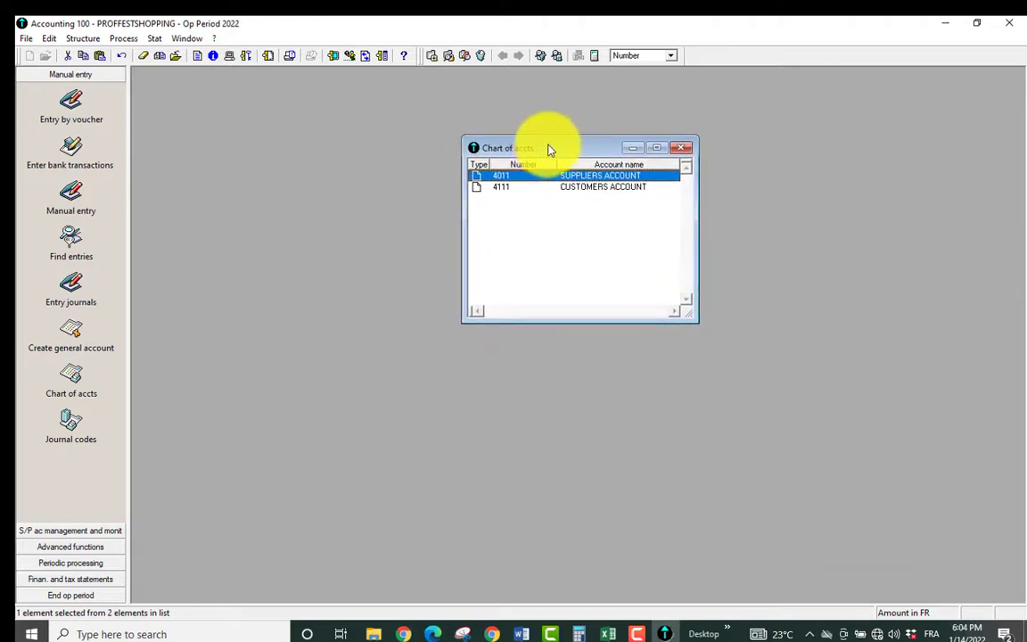
- Close the chart and open Structure > Merge with 'Chart of accts' as the file type
left_click(684, 148)
left_click(82, 38)
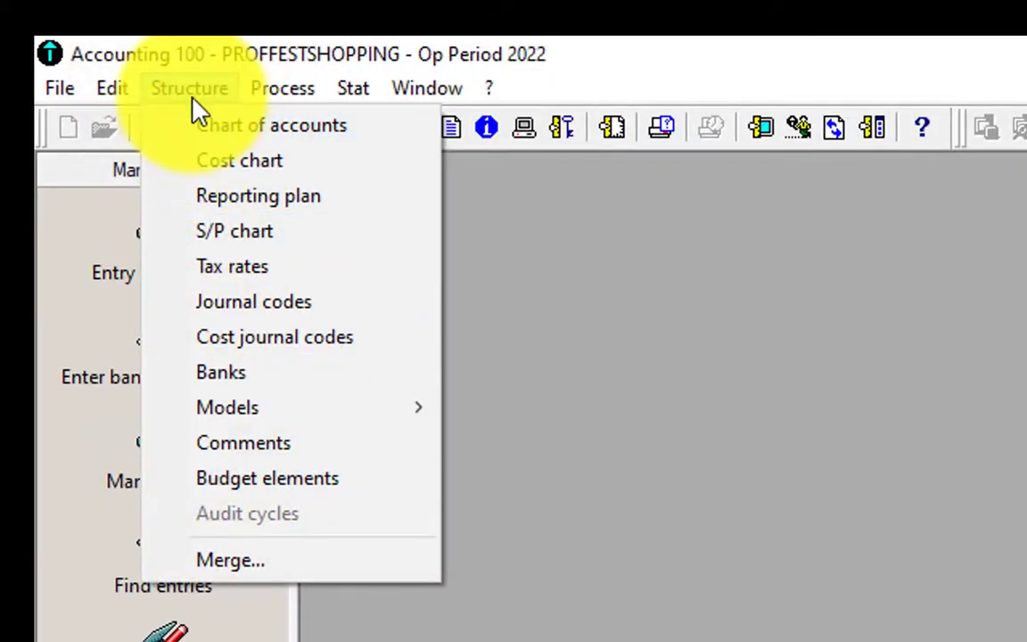
left_click(227, 558)
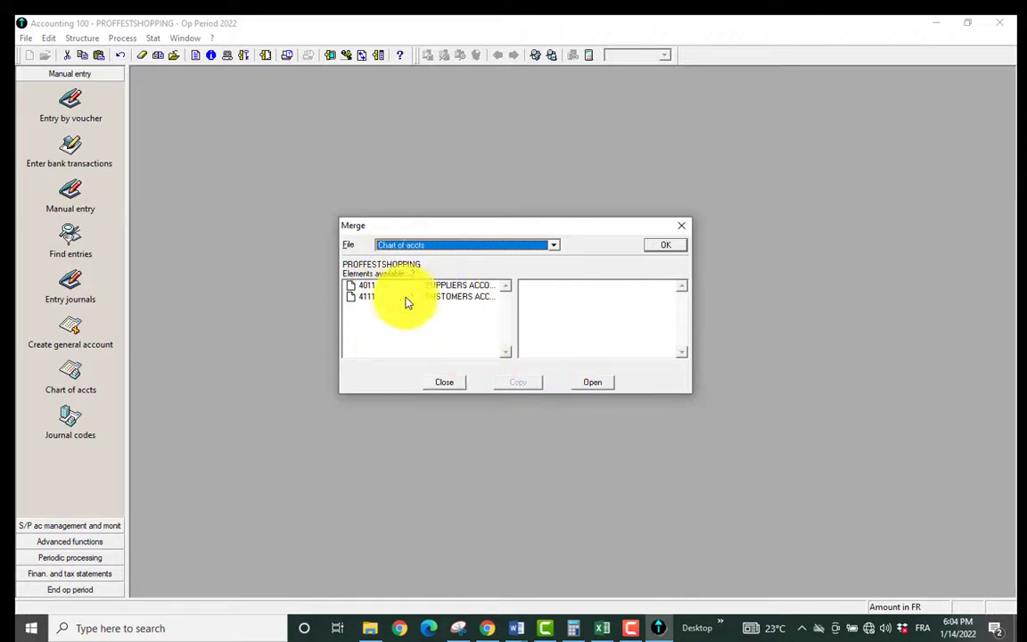
left_click_drag(442, 231, 473, 205)
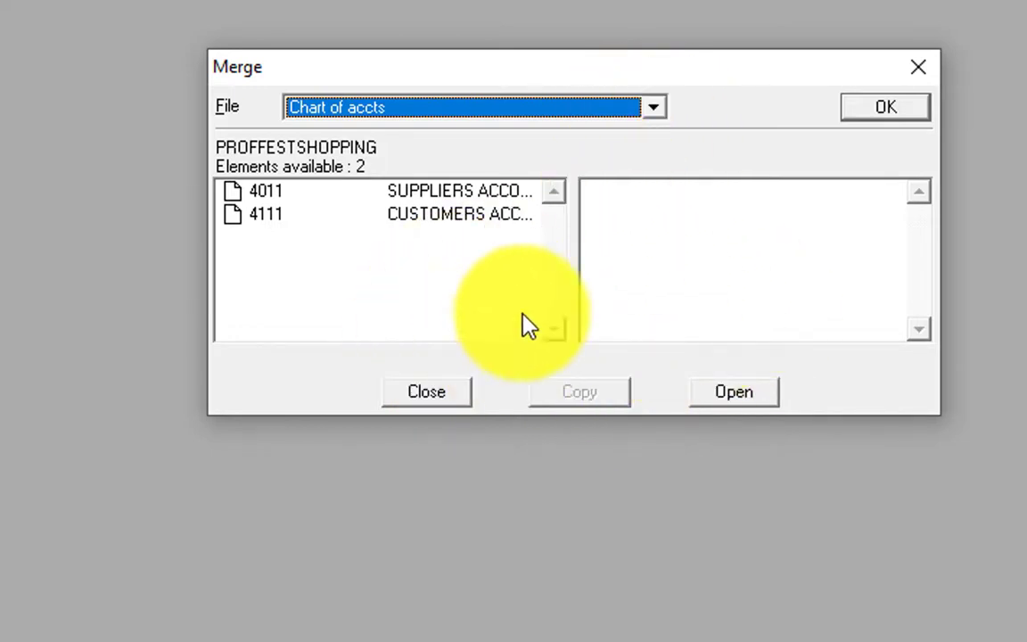
left_click(655, 108)
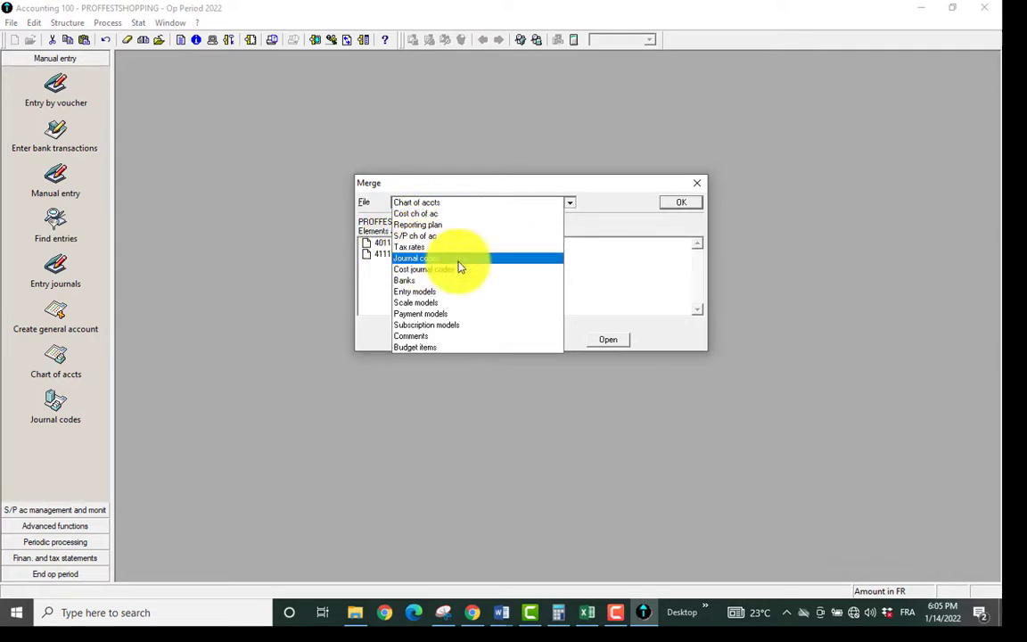
left_click(574, 235)
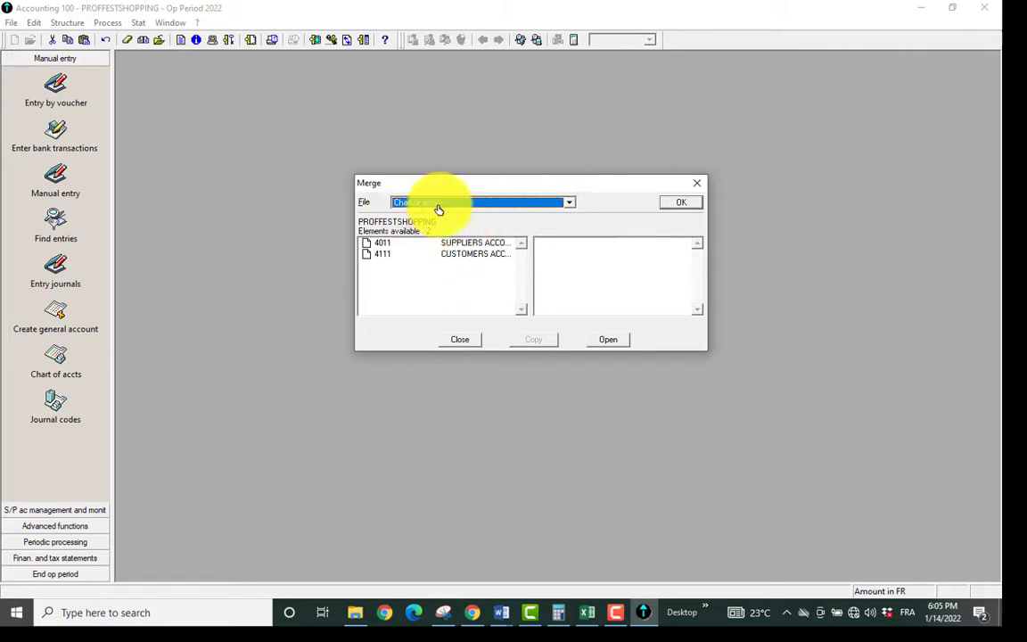
- Load PROFFEST SHOPPING as the merge source, showing its accounts 4451, 5211 and 6011
left_click(596, 341)
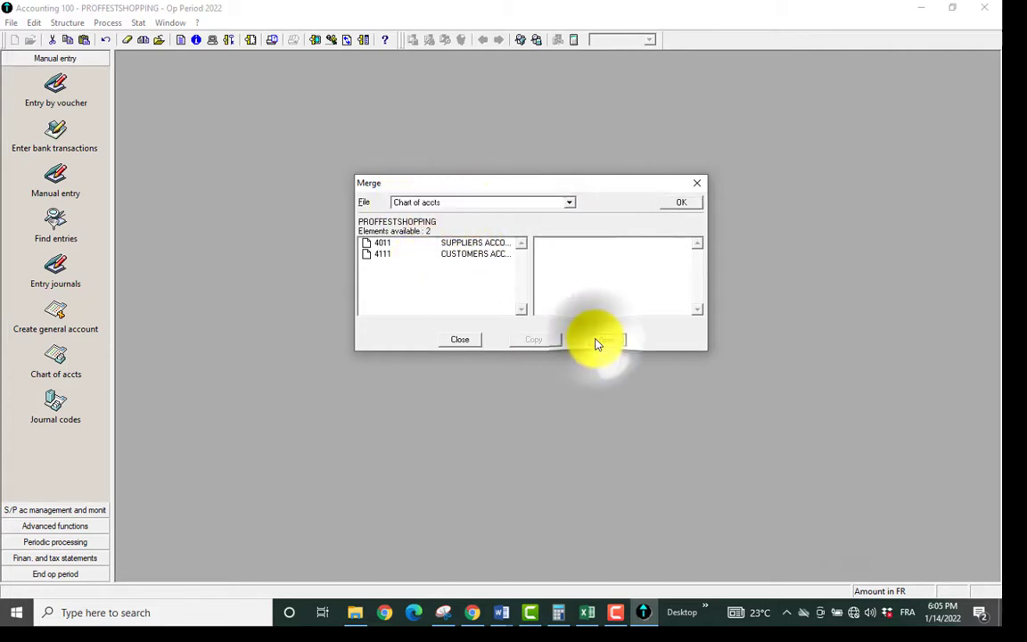
scroll(579, 321, "down", 10)
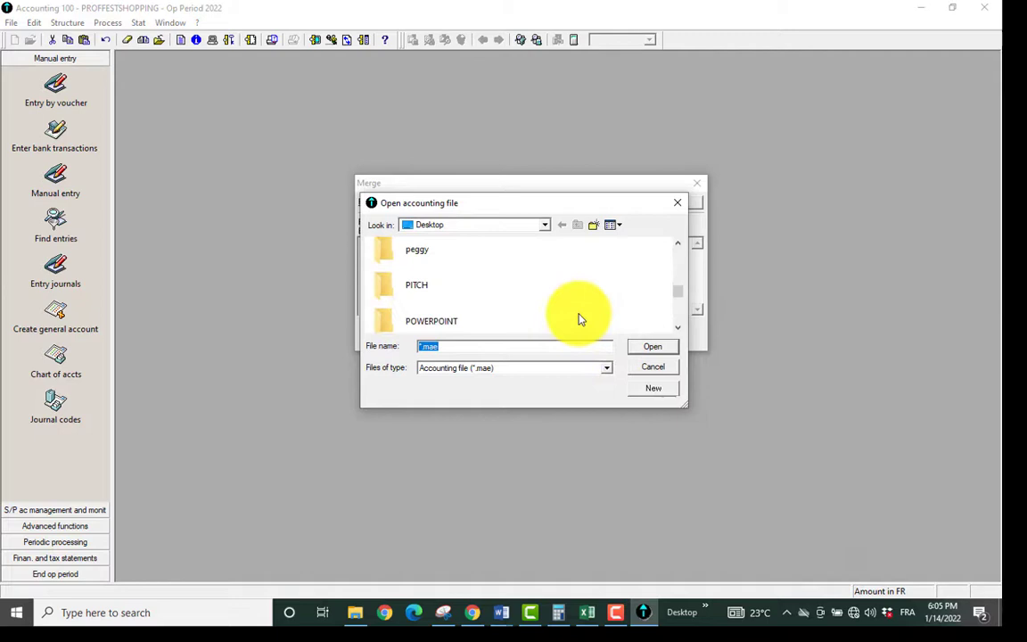
scroll(553, 294, "up", 1)
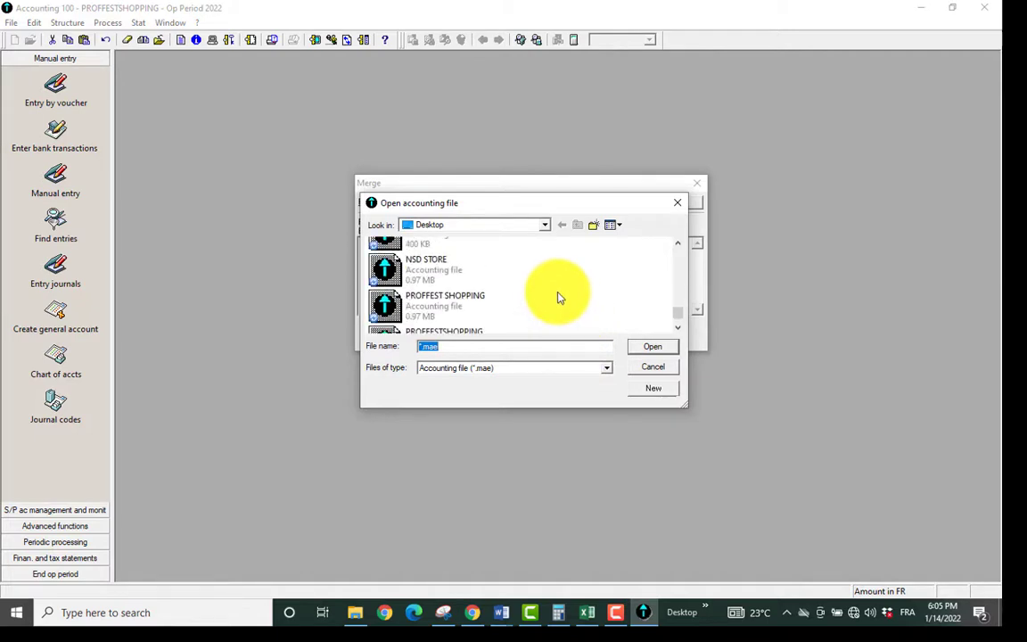
double_click(451, 315)
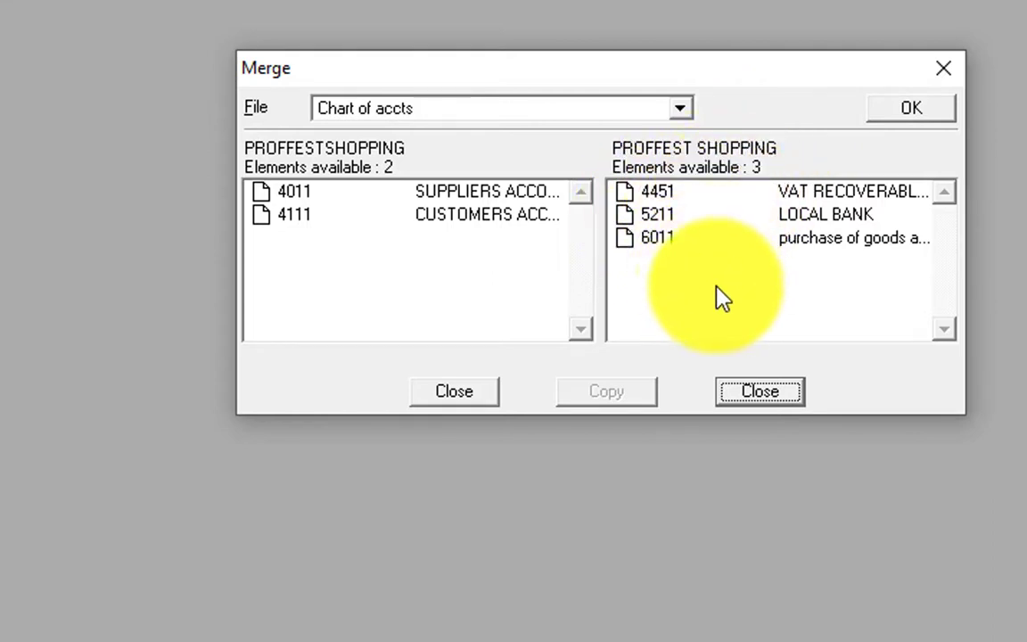
- Copy accounts 4451, 5211 and 6011 from PROFFEST SHOPPING into PROFFESTSHOPPING
left_click(692, 194)
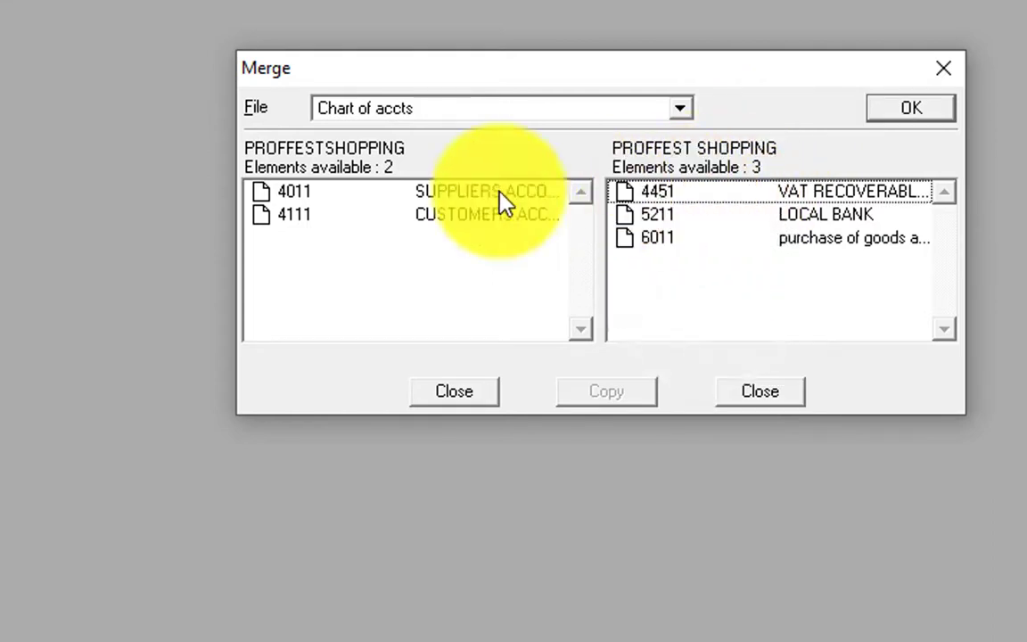
left_click(718, 196)
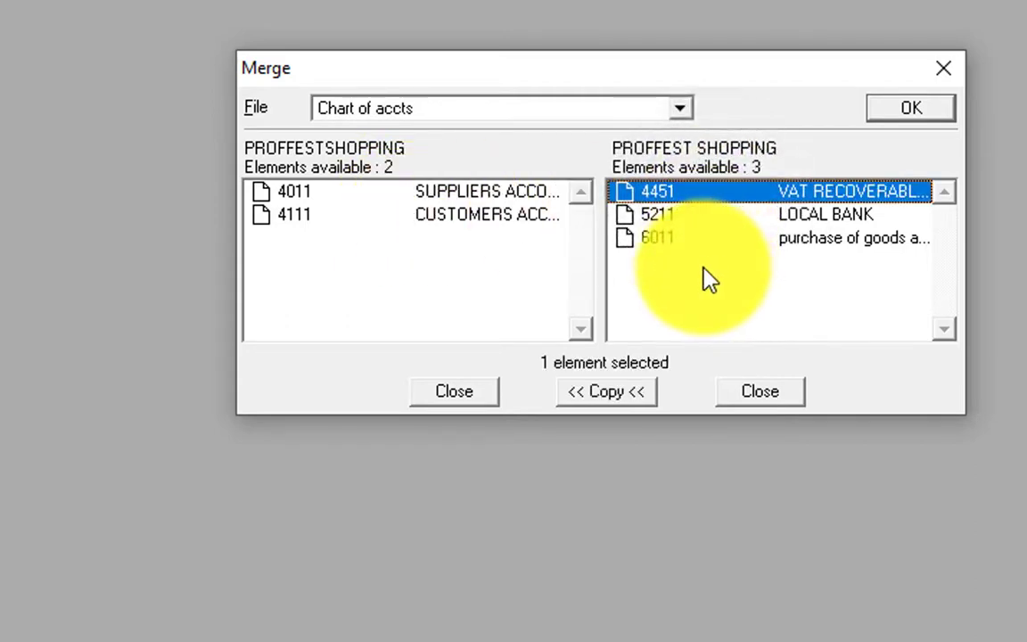
left_click(614, 399)
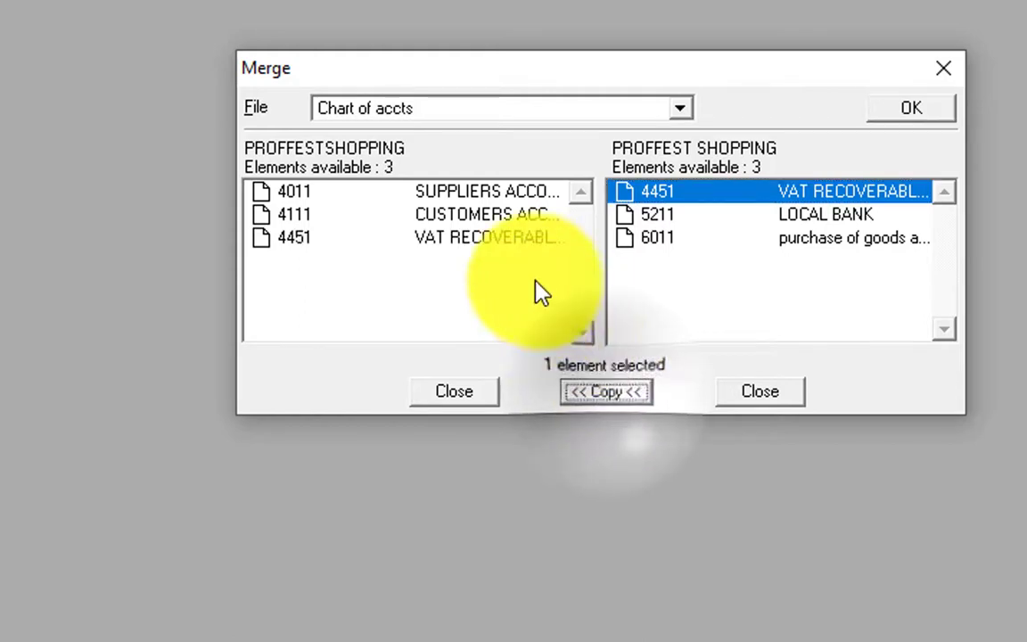
left_click(754, 218)
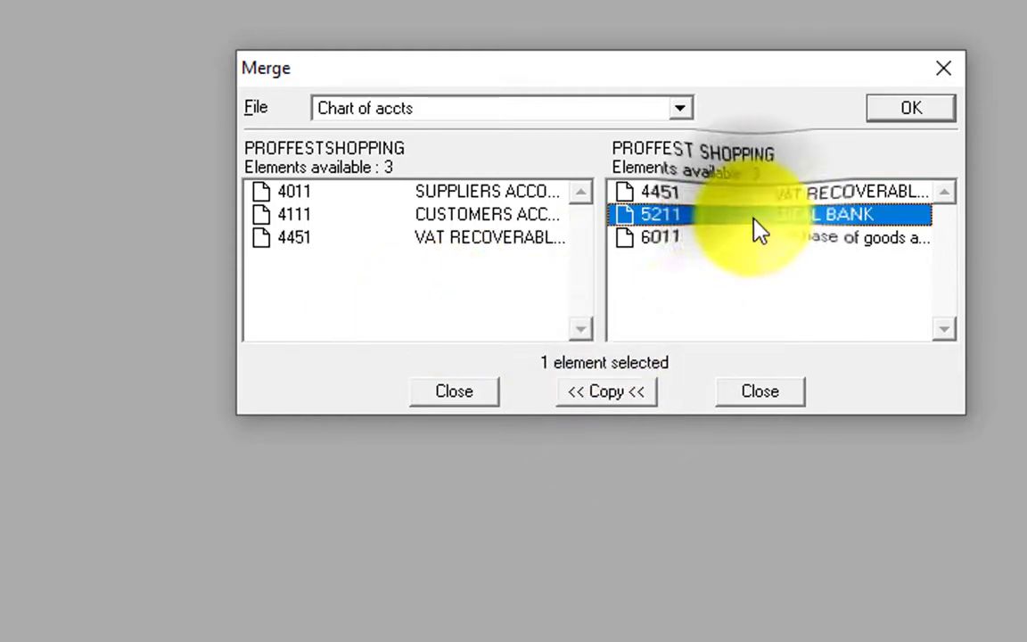
left_click(629, 400)
left_click(713, 239)
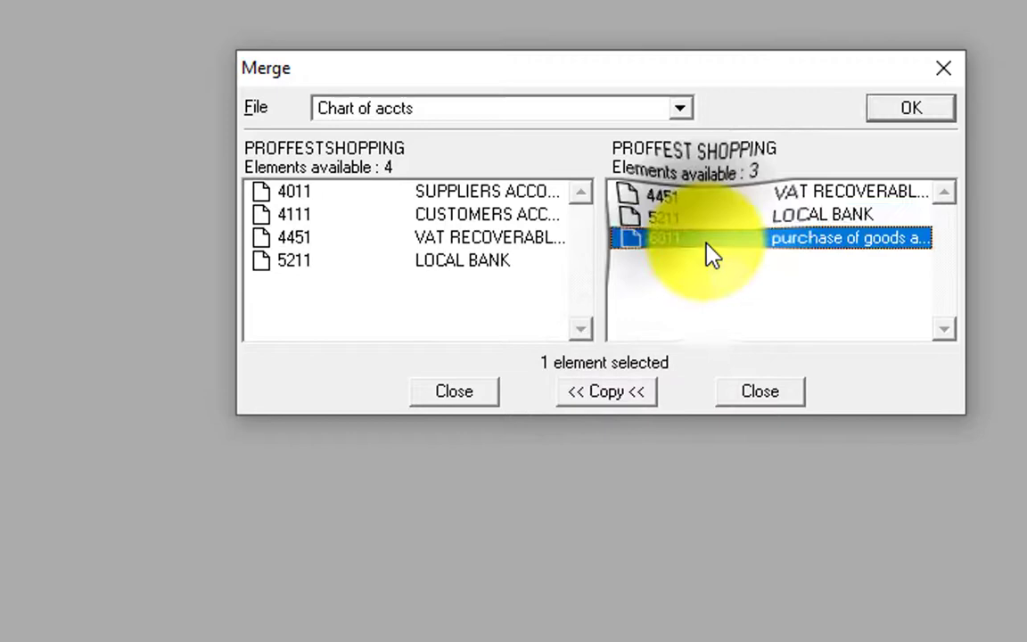
left_click(633, 403)
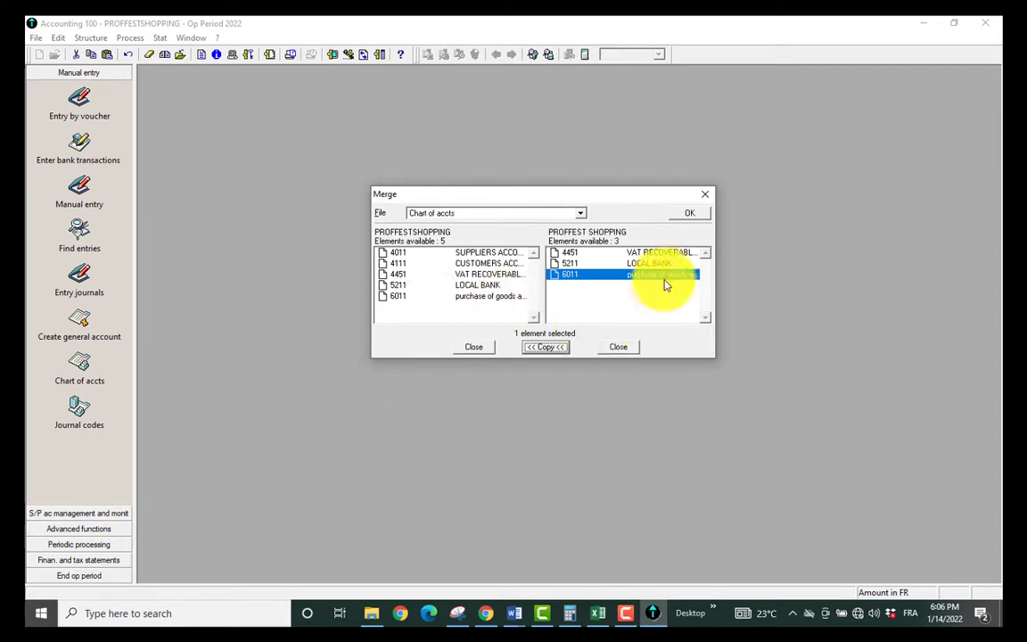
left_click(704, 193)
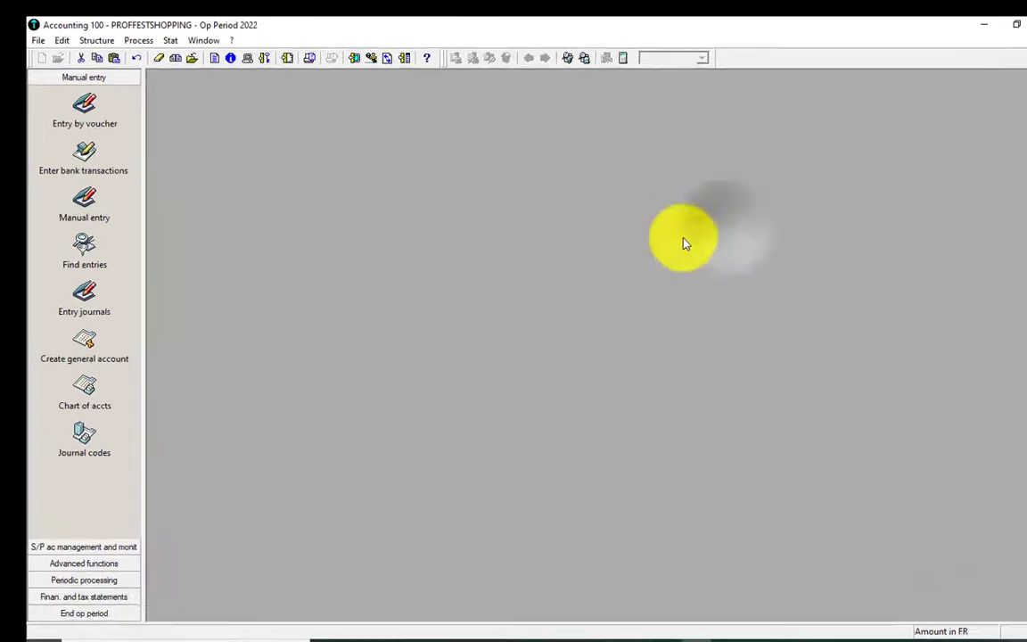
left_click(267, 109)
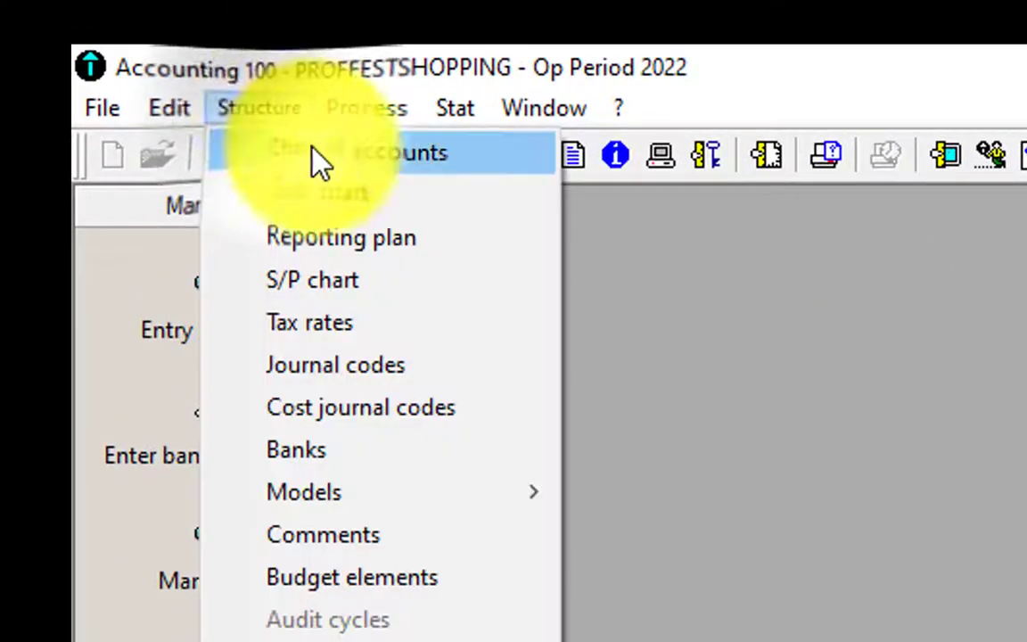
left_click(314, 155)
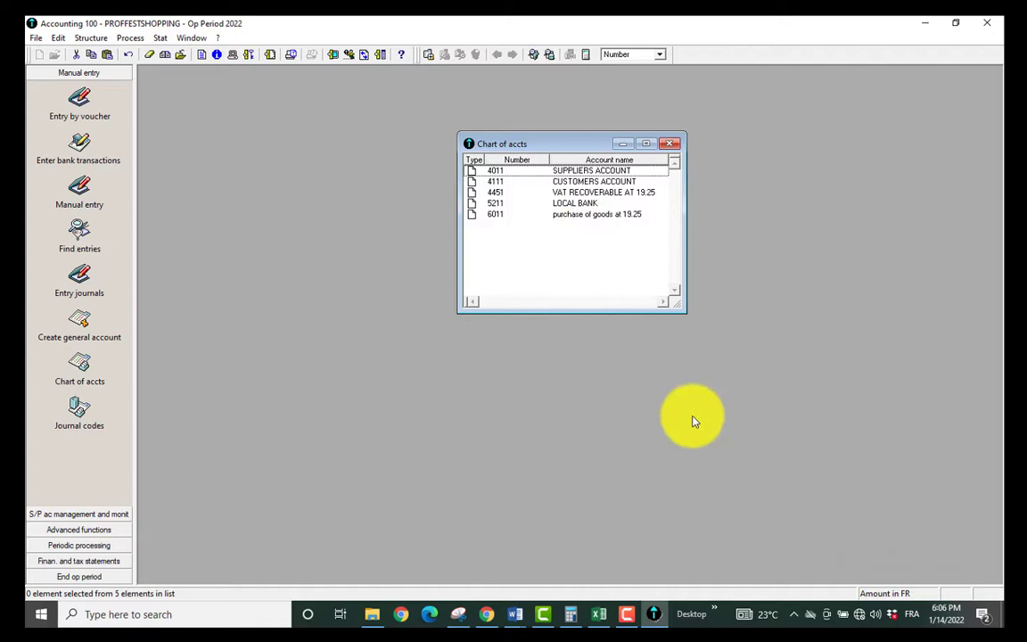
left_click(669, 144)
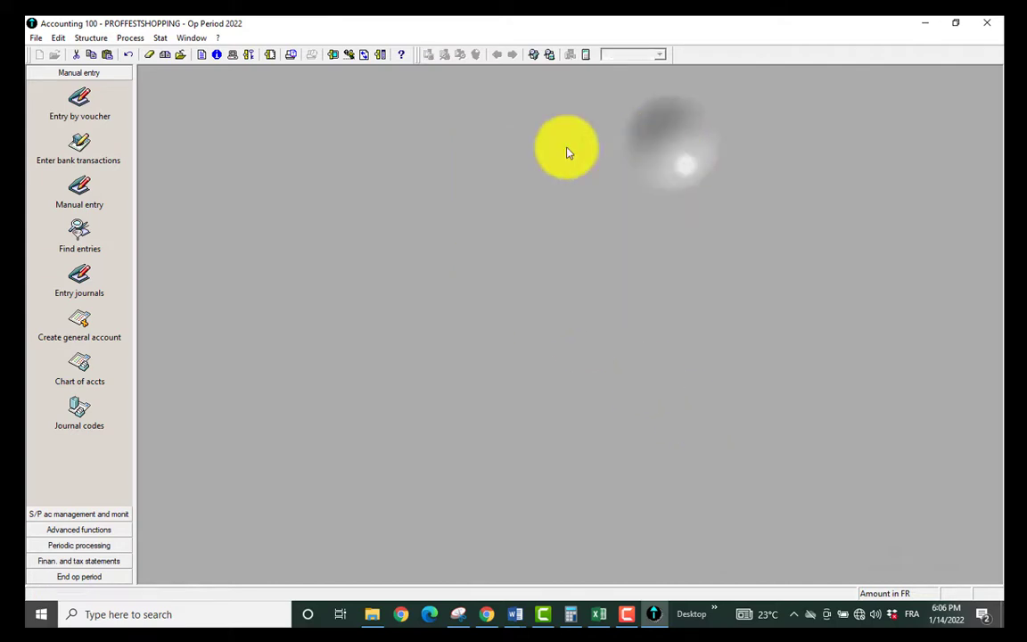